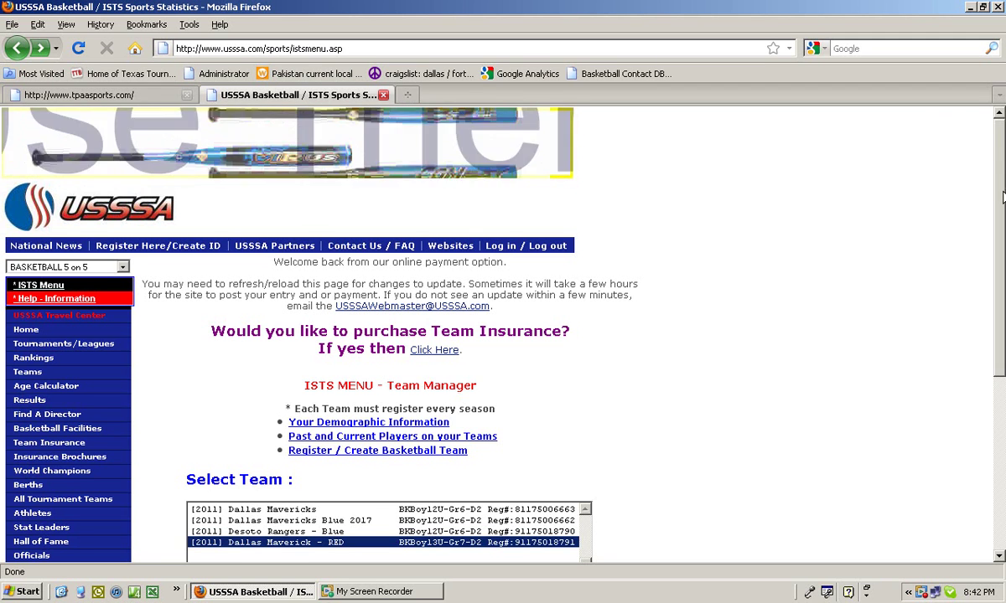
Pick the Dallas Maverick - RED team with the Roster Adds and Updates option and submit
{"action": "left_click_drag", "start_coordinate": [1002, 196], "coordinate": [1002, 246]}
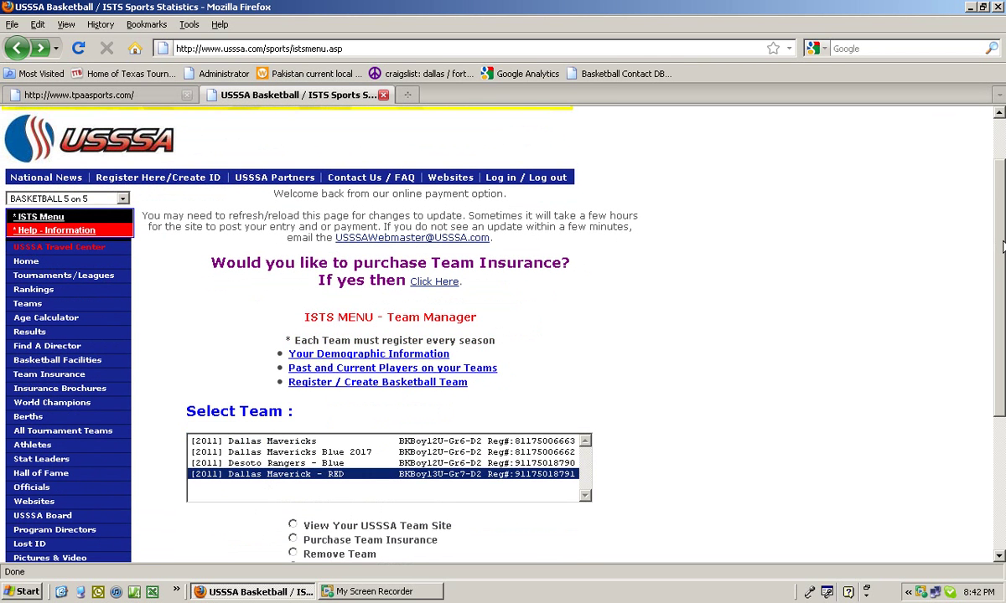
{"action": "scroll", "coordinate": [1003, 246], "scroll_direction": "down", "scroll_amount": 1}
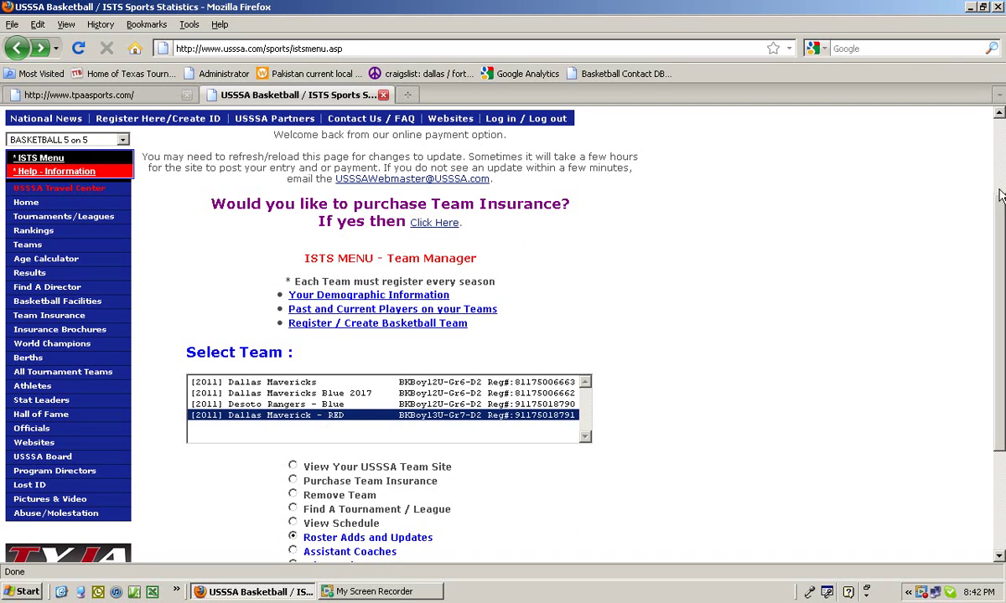
{"action": "left_click_drag", "start_coordinate": [1001, 209], "coordinate": [1001, 229]}
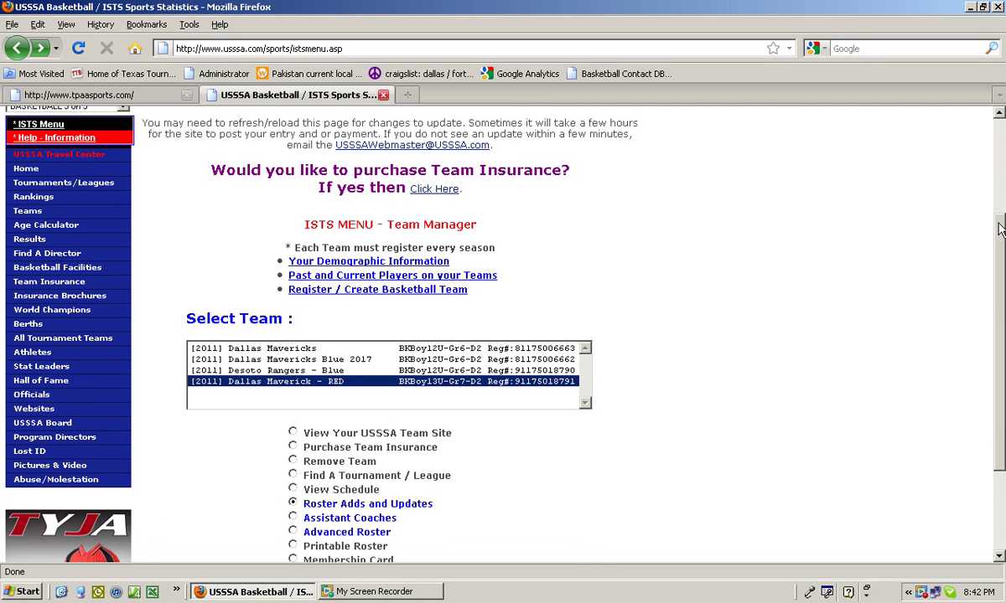
{"action": "mouse_move", "coordinate": [297, 370]}
{"action": "left_mouse_down"}
{"action": "mouse_move", "coordinate": [289, 348]}
{"action": "mouse_move", "coordinate": [306, 362]}
{"action": "mouse_move", "coordinate": [287, 348]}
{"action": "mouse_move", "coordinate": [284, 359]}
{"action": "mouse_move", "coordinate": [283, 347]}
{"action": "mouse_move", "coordinate": [297, 384]}
{"action": "left_mouse_up"}
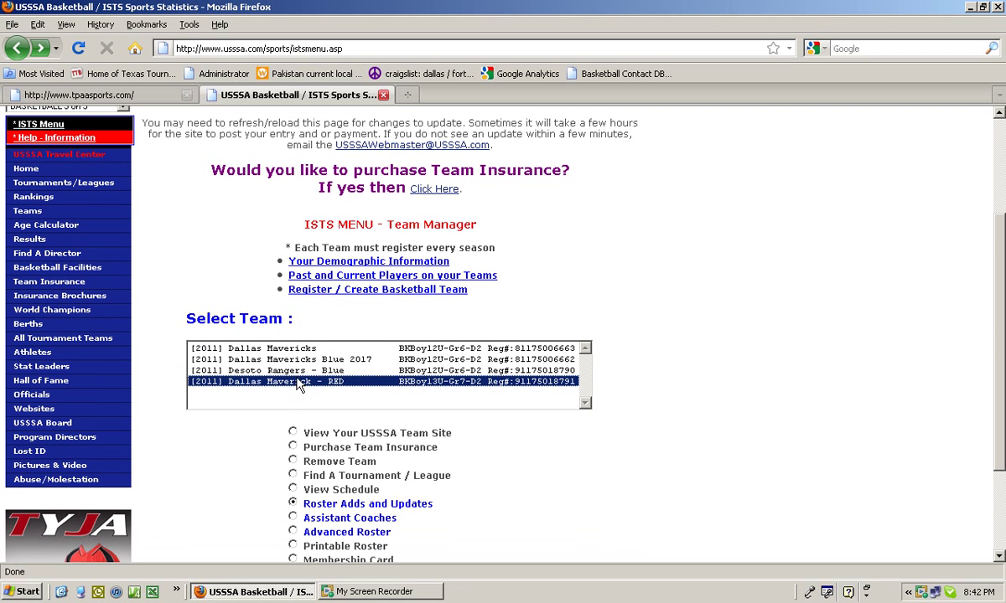
{"action": "left_click_drag", "start_coordinate": [997, 310], "coordinate": [982, 337]}
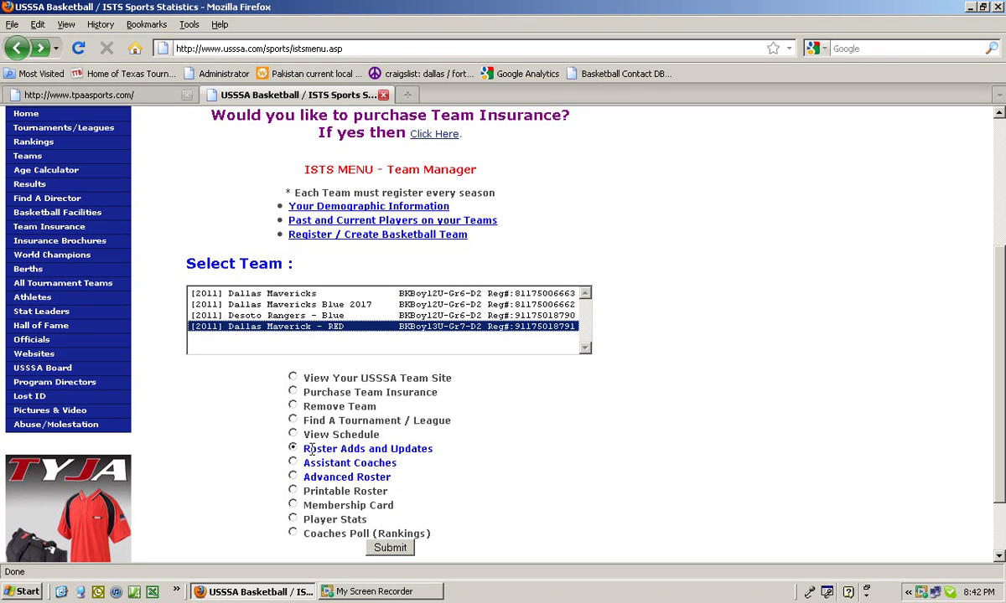
{"action": "left_click_drag", "start_coordinate": [303, 450], "coordinate": [434, 450]}
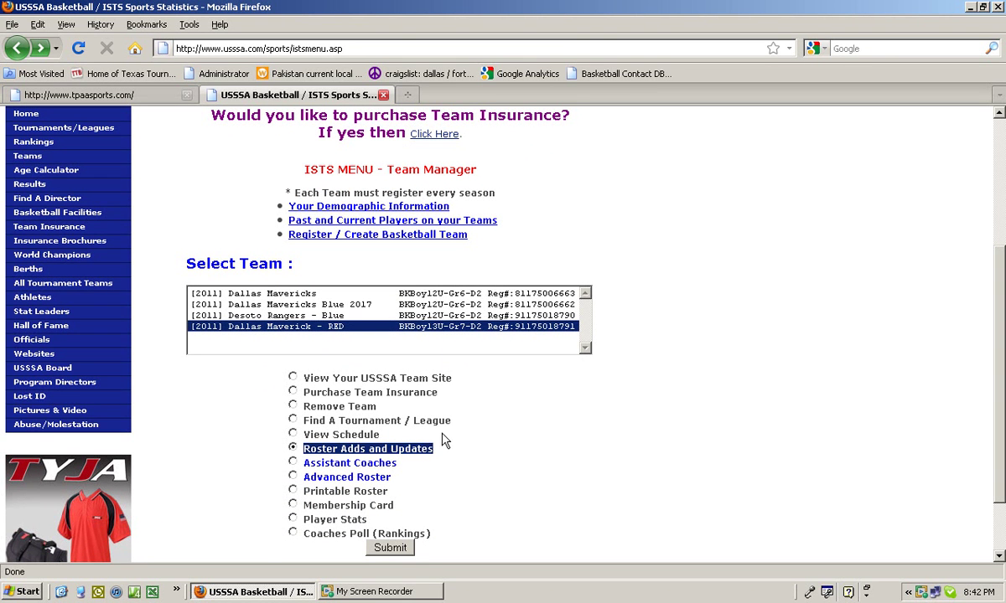
{"action": "left_click", "coordinate": [390, 549]}
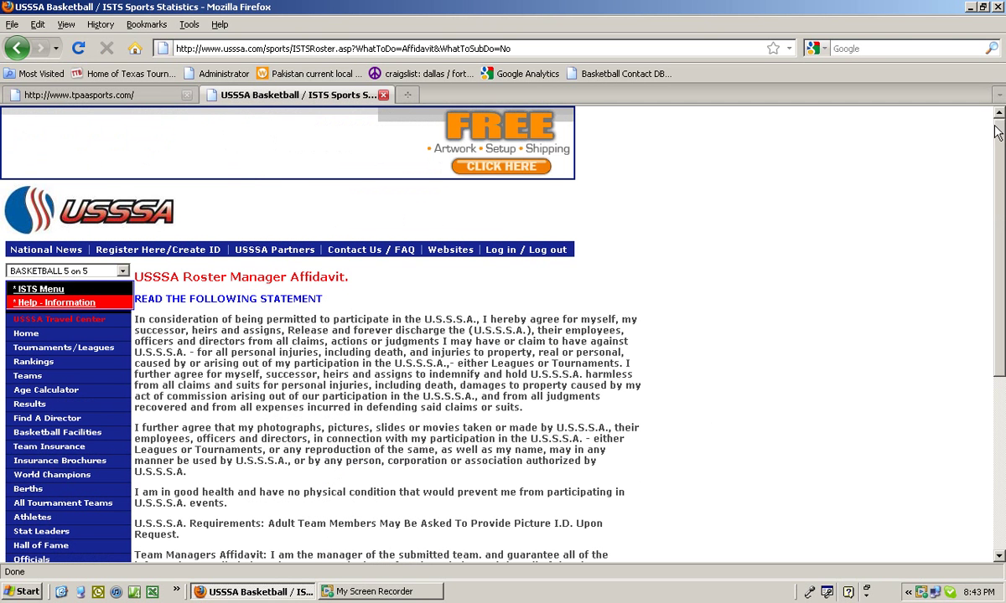
Scroll through the roster manager affidavit and accept it with I Agree
{"action": "left_click_drag", "start_coordinate": [999, 123], "coordinate": [988, 243]}
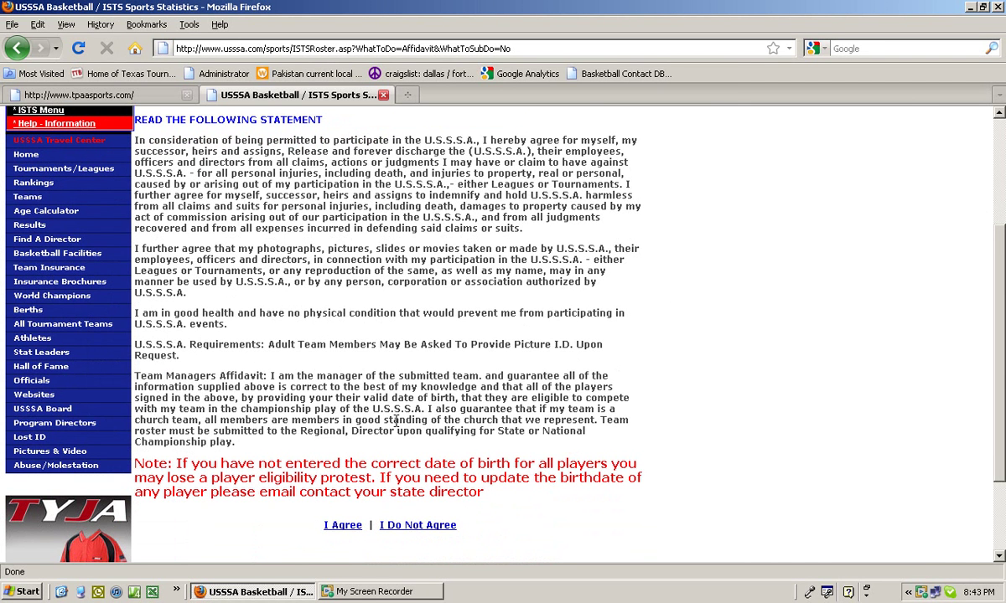
{"action": "left_click", "coordinate": [351, 526]}
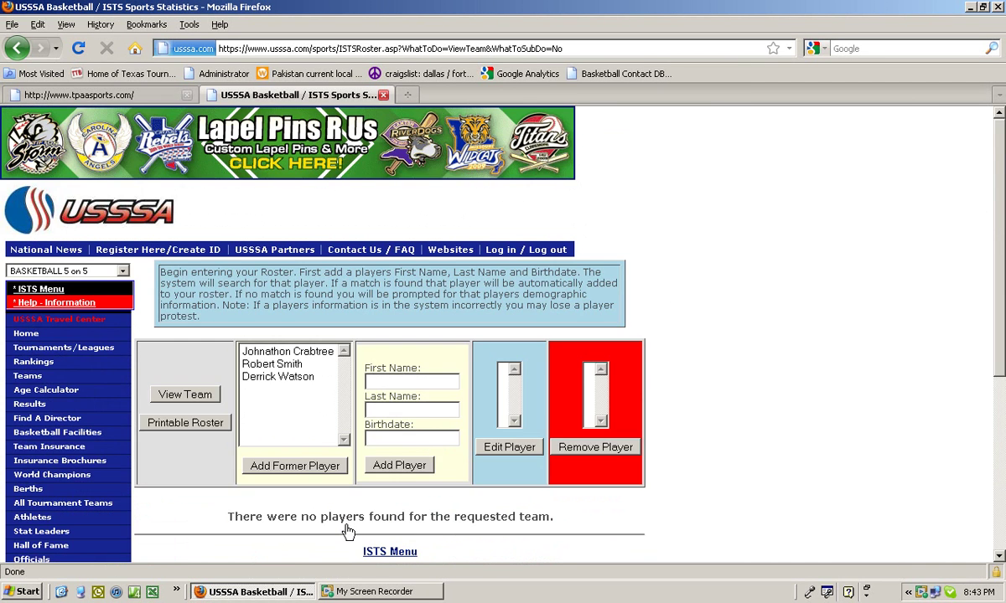
{"action": "left_click_drag", "start_coordinate": [999, 145], "coordinate": [1000, 174]}
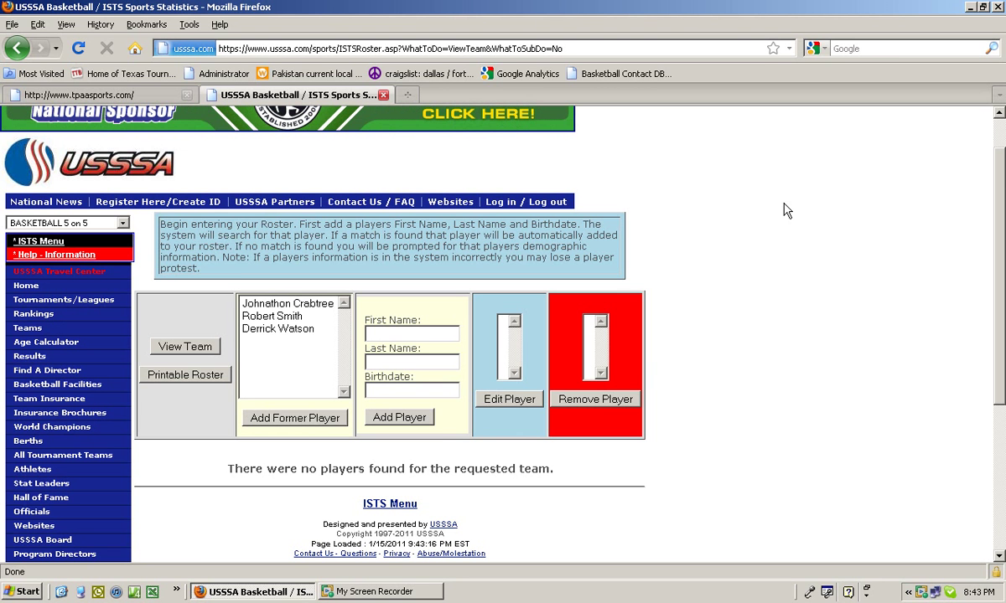
{"action": "left_click", "coordinate": [288, 330]}
{"action": "left_click", "coordinate": [264, 304]}
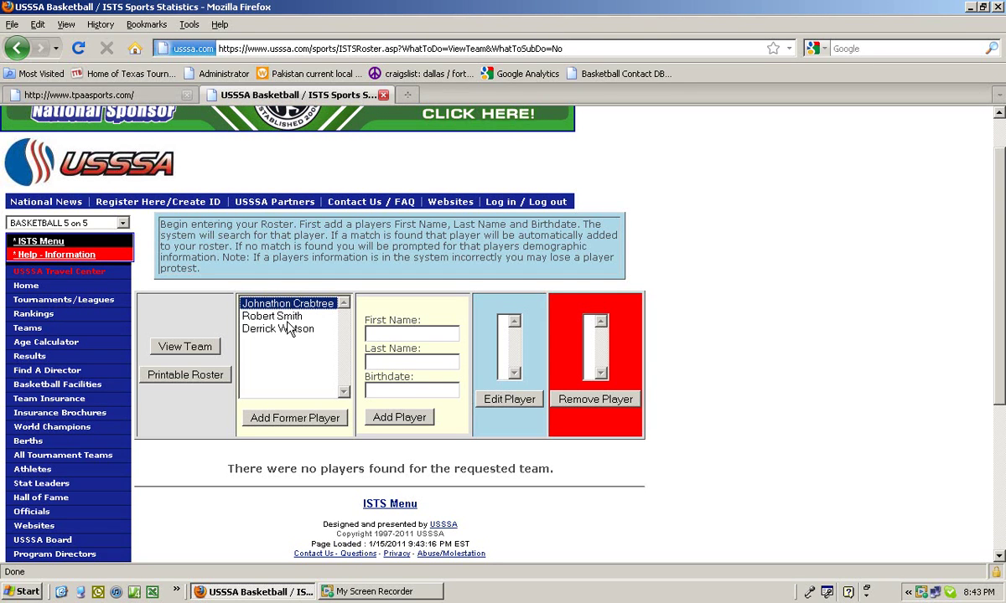
{"action": "left_click", "coordinate": [389, 336]}
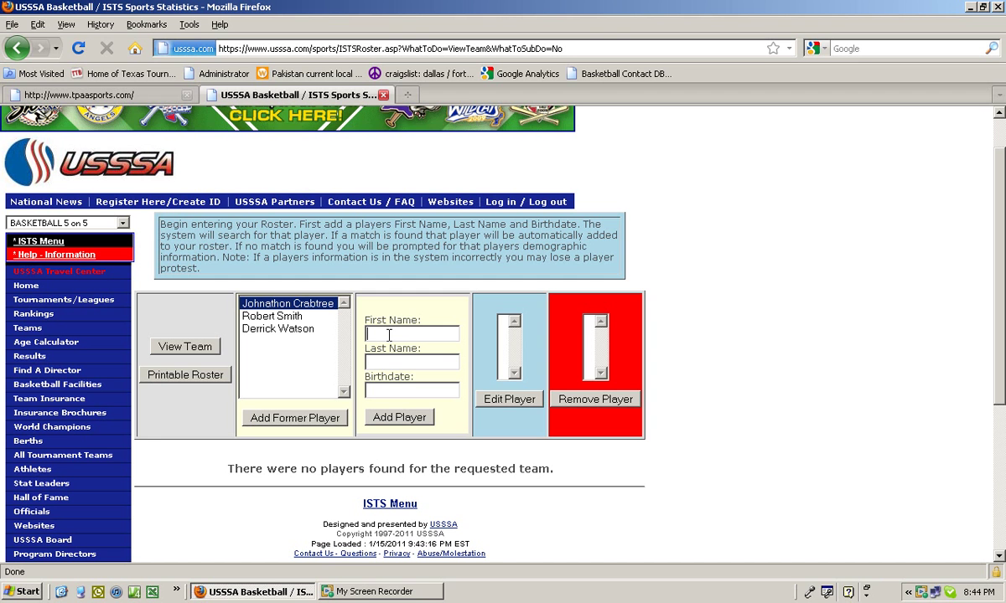
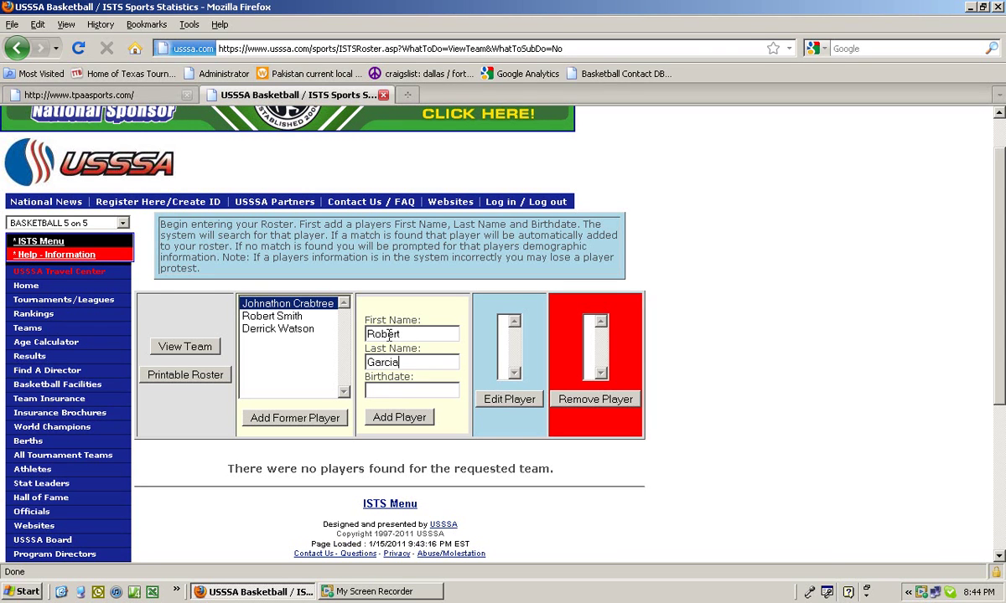
Enter the new player's first and last name with birthdate 09/01/1995 and add him
{"action": "left_click", "coordinate": [400, 394]}
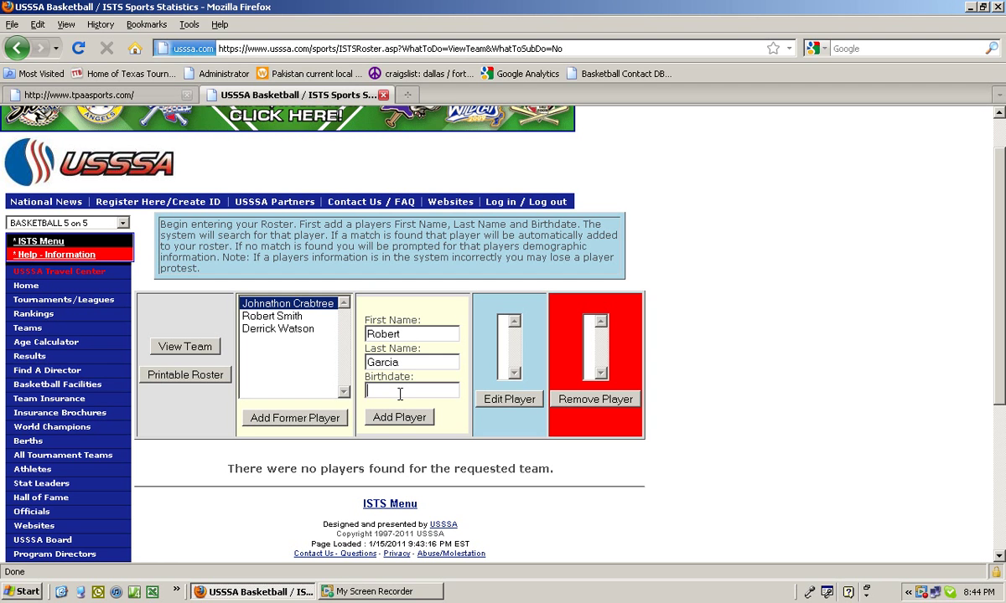
{"action": "type", "text": "0901/"}
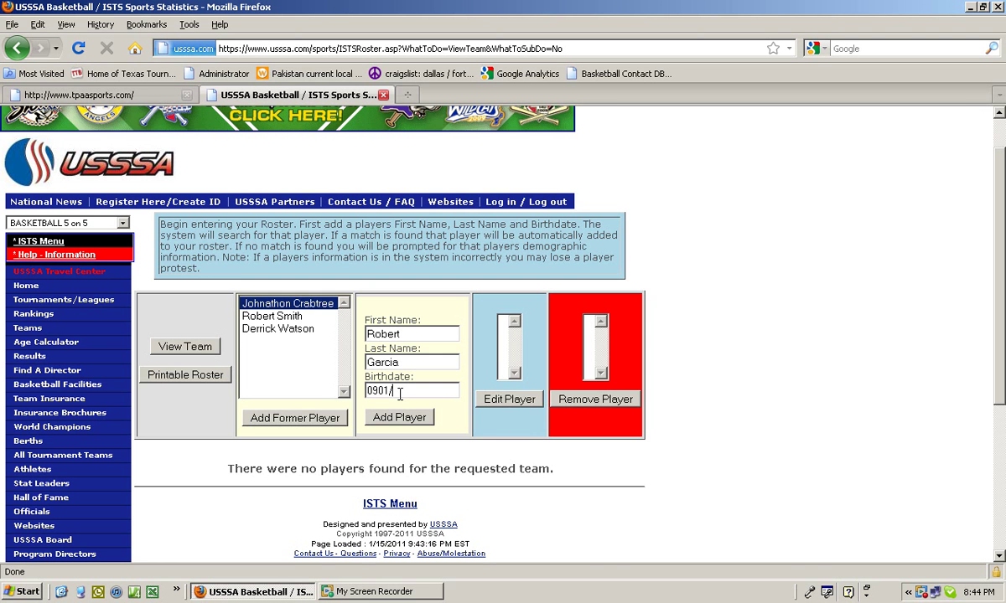
{"action": "key", "text": "BackSpace"}
{"action": "key", "text": "BackSpace"}
{"action": "type", "text": "/0"}
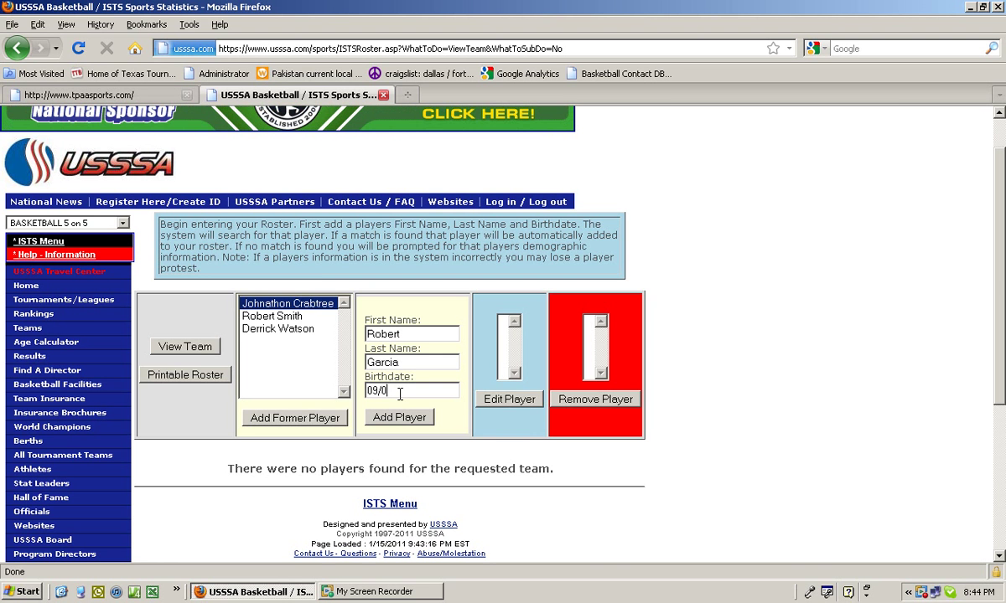
{"action": "type", "text": "1/1995"}
{"action": "left_click", "coordinate": [399, 418]}
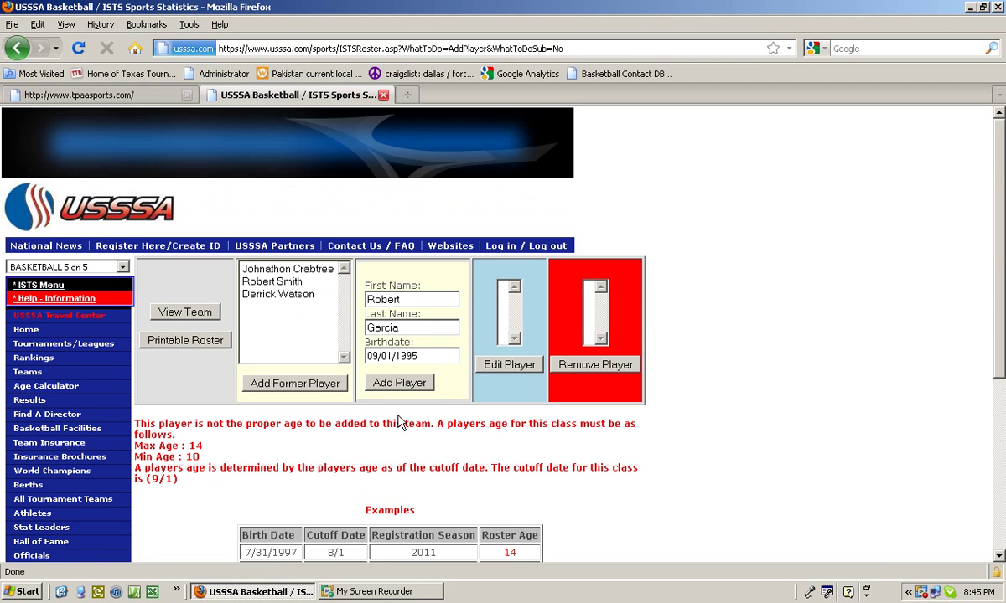
Replace the rejected birthdate with 09/01/1997 after the age-range error and add the player again
{"action": "scroll", "coordinate": [1000, 242], "scroll_direction": "down", "scroll_amount": 1}
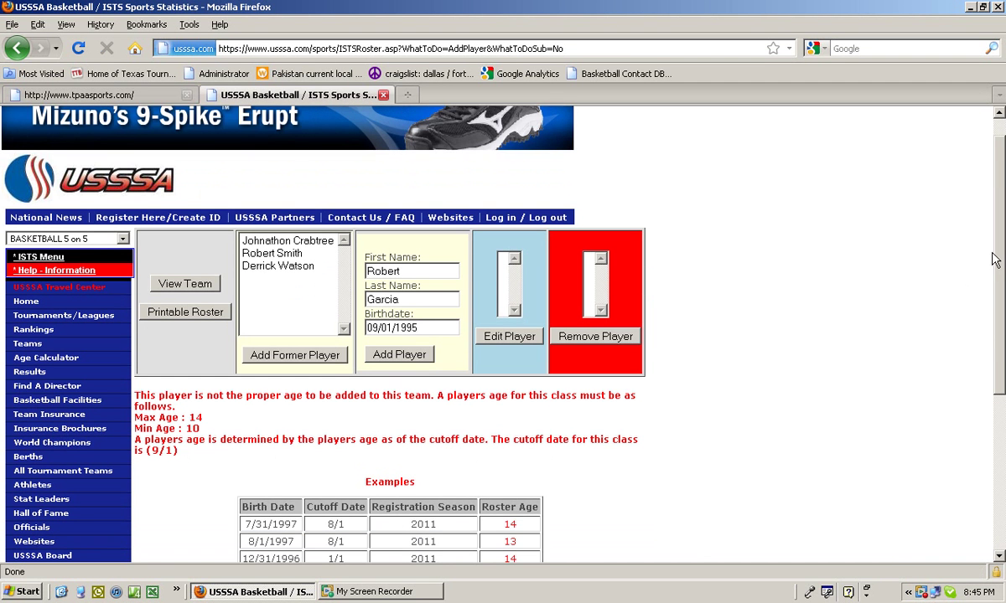
{"action": "left_click_drag", "start_coordinate": [186, 453], "coordinate": [136, 397]}
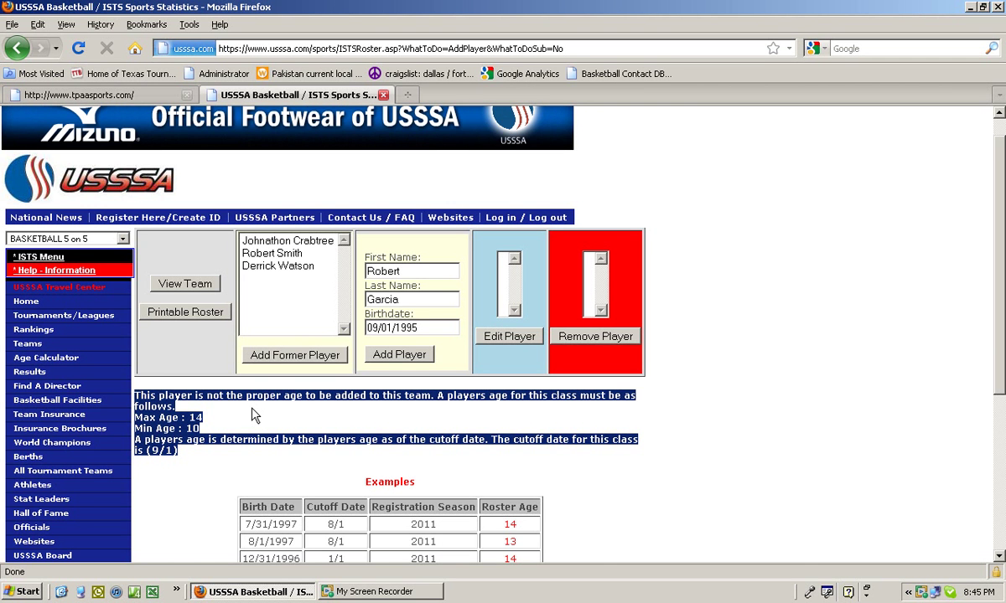
{"action": "left_click_drag", "start_coordinate": [417, 328], "coordinate": [362, 329]}
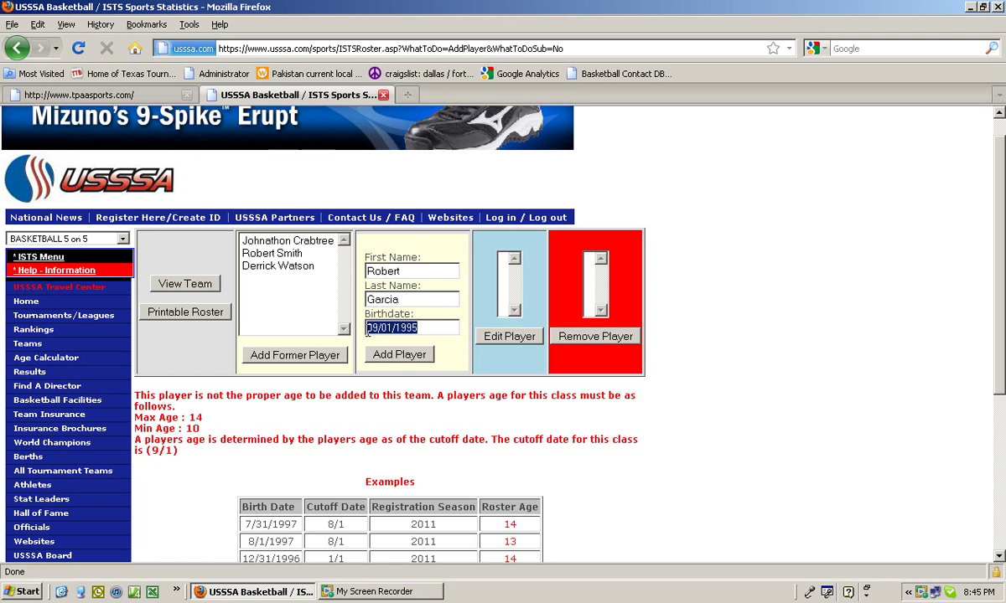
{"action": "type", "text": "09/01/"}
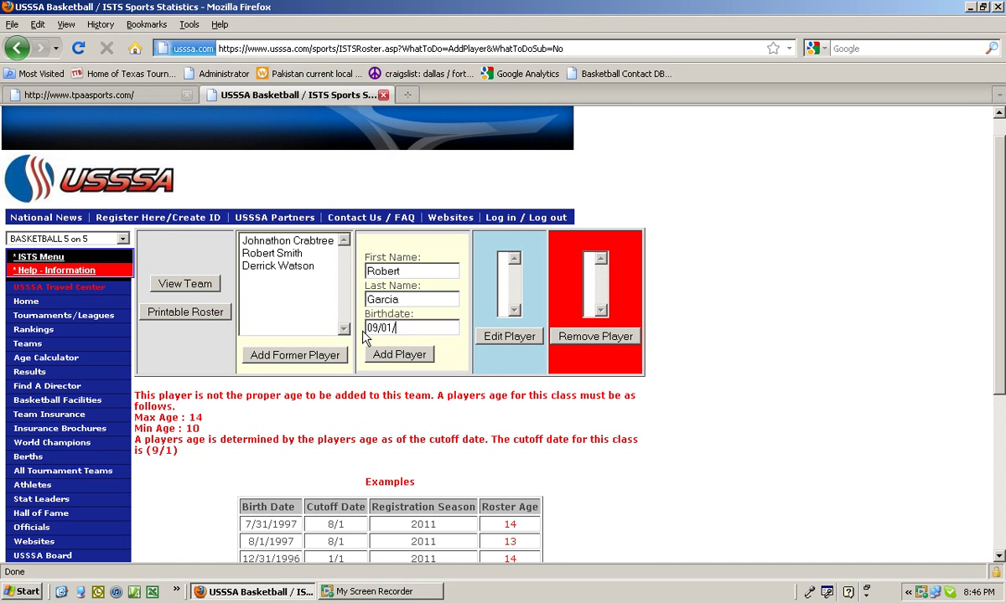
{"action": "type", "text": "1997"}
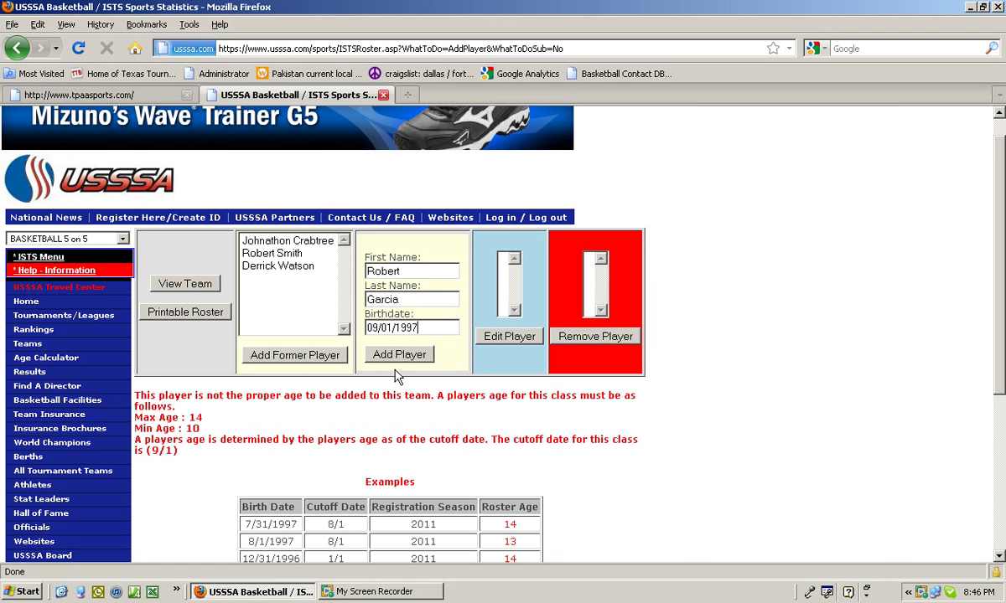
{"action": "left_click", "coordinate": [399, 354]}
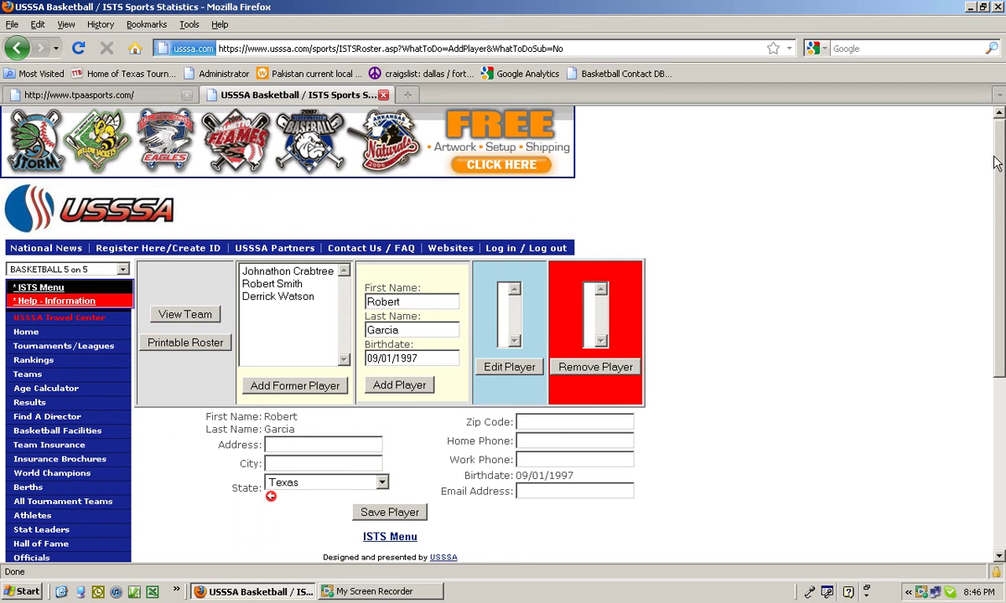
Scroll down the new player's details form to the Save Player button
{"action": "left_click_drag", "start_coordinate": [998, 143], "coordinate": [995, 227]}
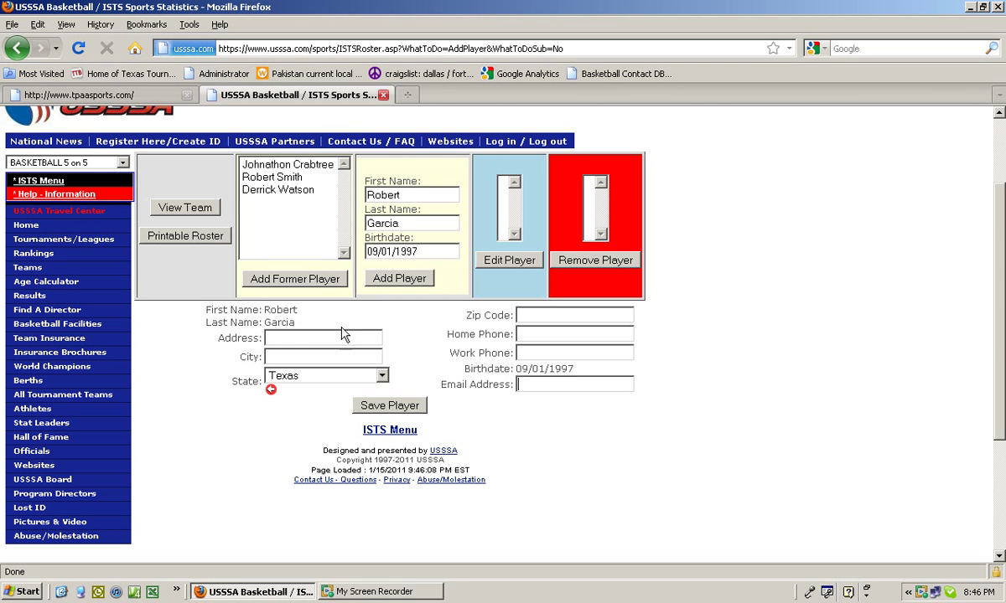
{"action": "left_click", "coordinate": [392, 407]}
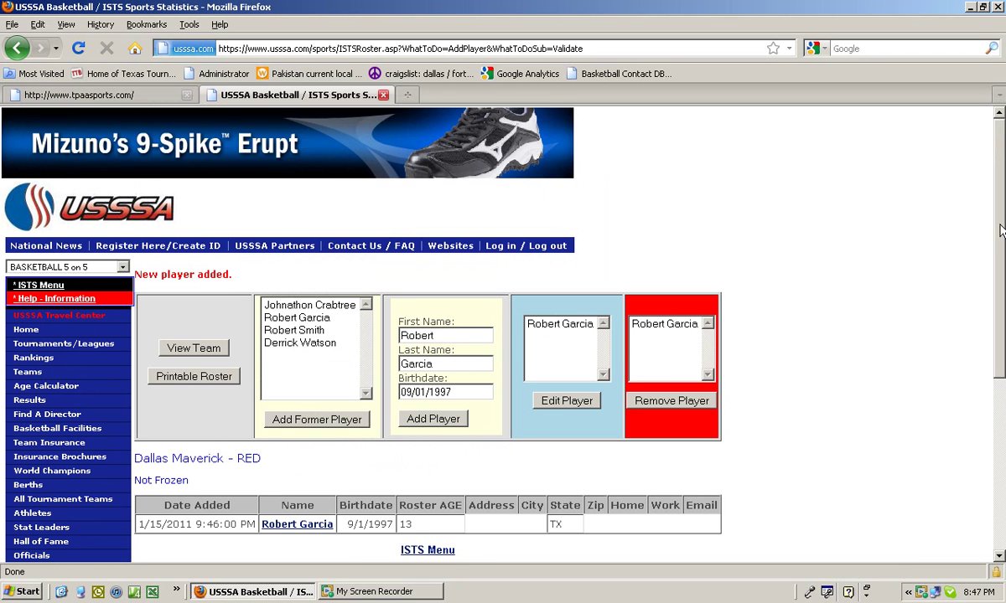
{"action": "scroll", "coordinate": [635, 487], "scroll_direction": "down", "scroll_amount": 2}
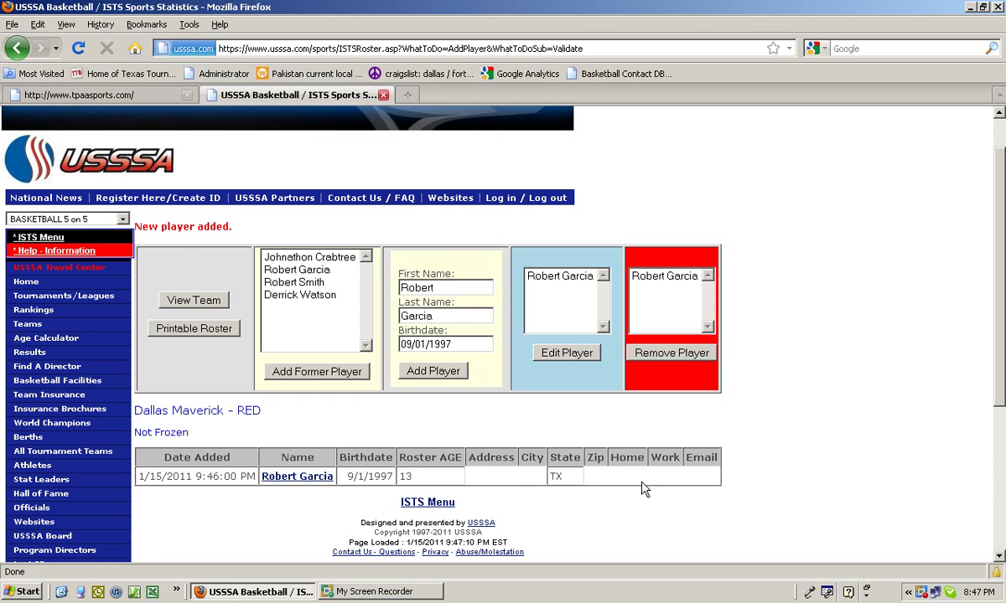
{"action": "left_click_drag", "start_coordinate": [435, 288], "coordinate": [394, 290]}
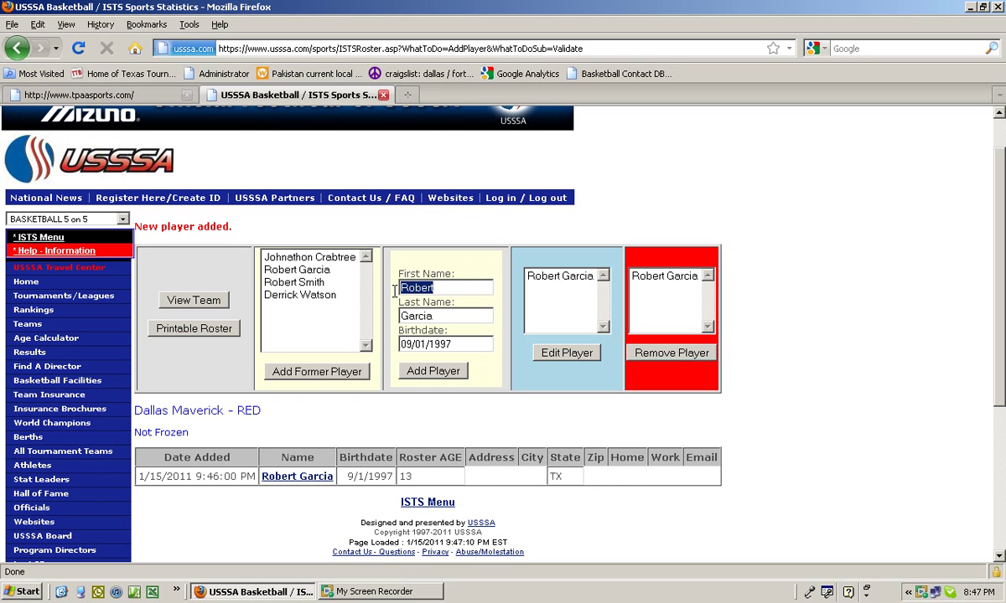
{"action": "key", "text": "BackSpace"}
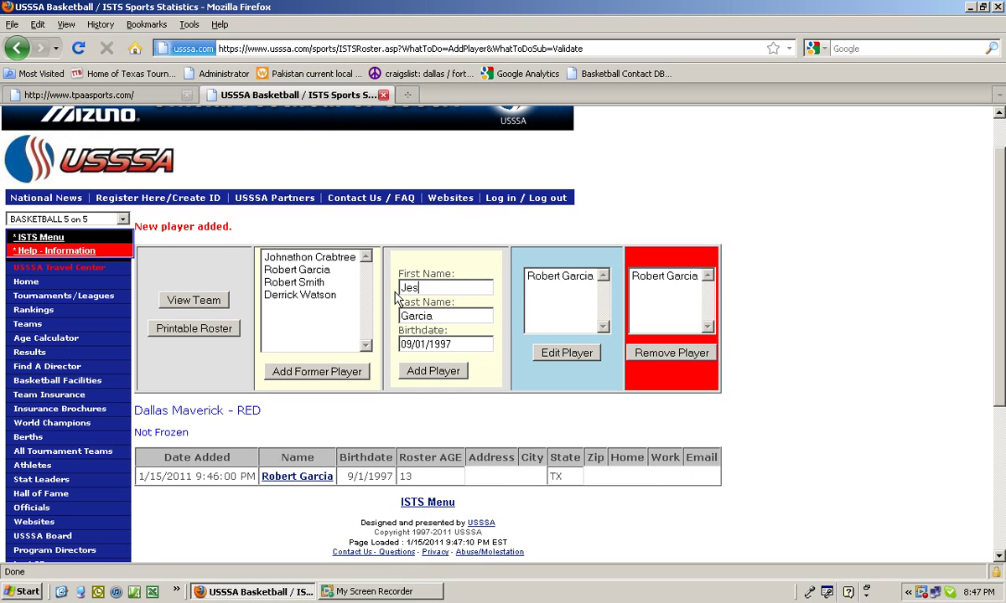
{"action": "key", "text": "Tab"}
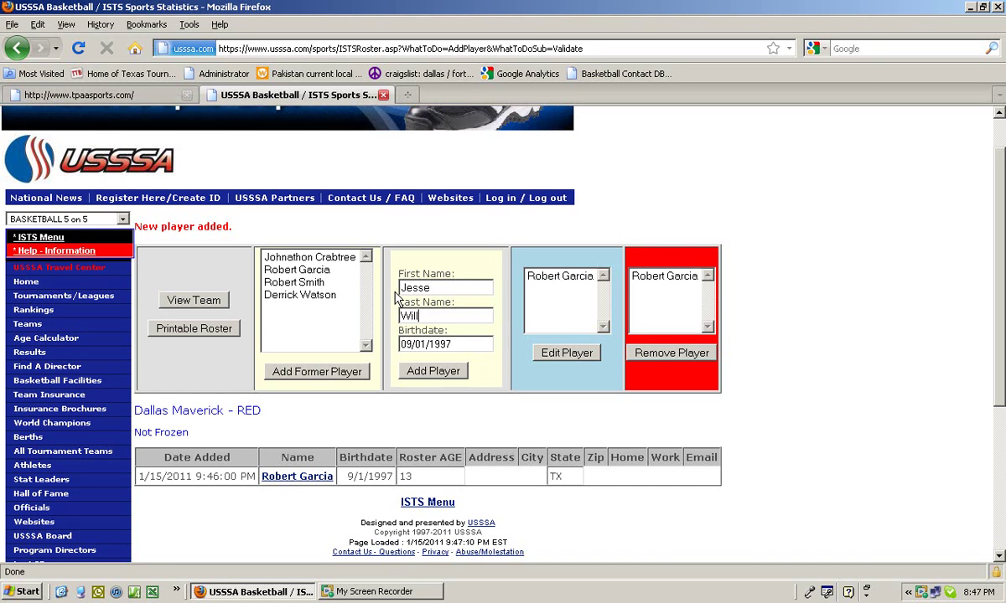
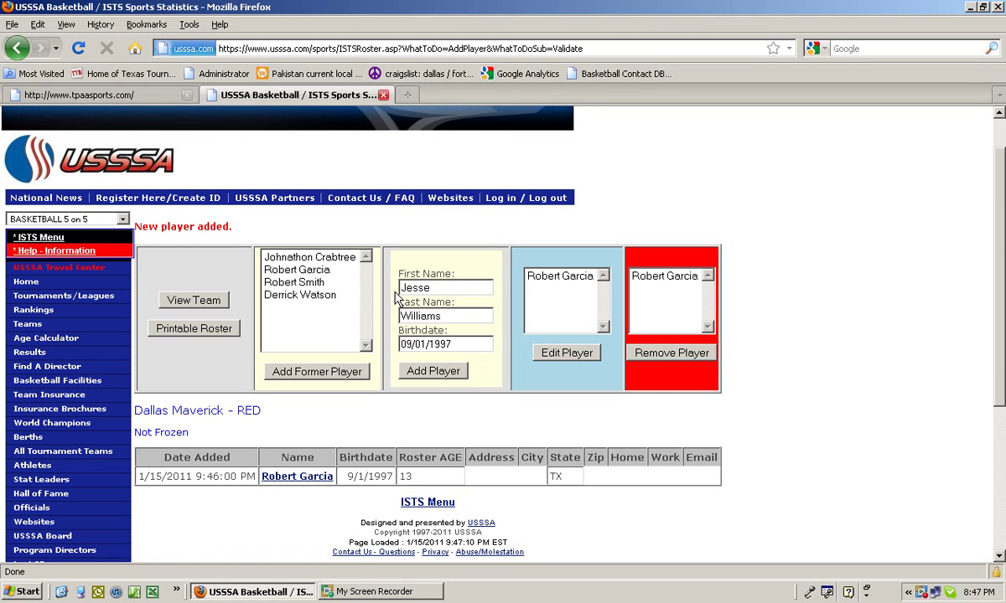
{"action": "key", "text": "Tab"}
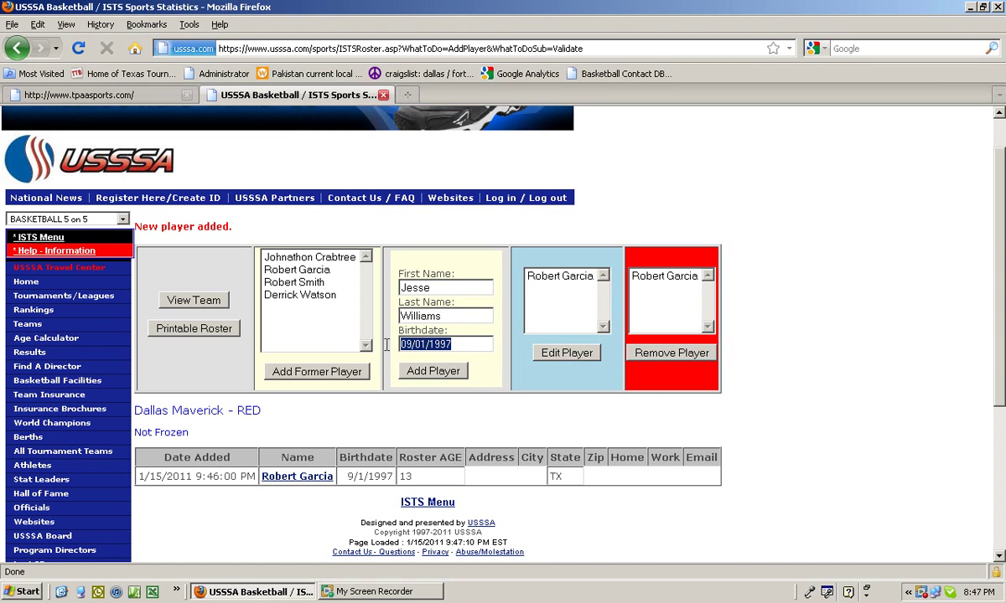
{"action": "type", "text": "11"}
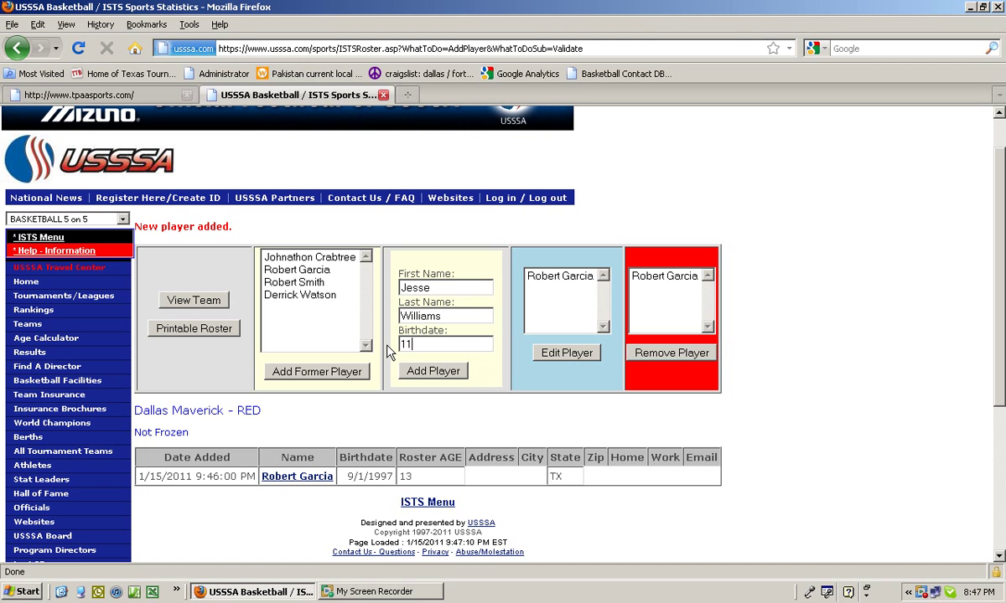
{"action": "type", "text": "/25/"}
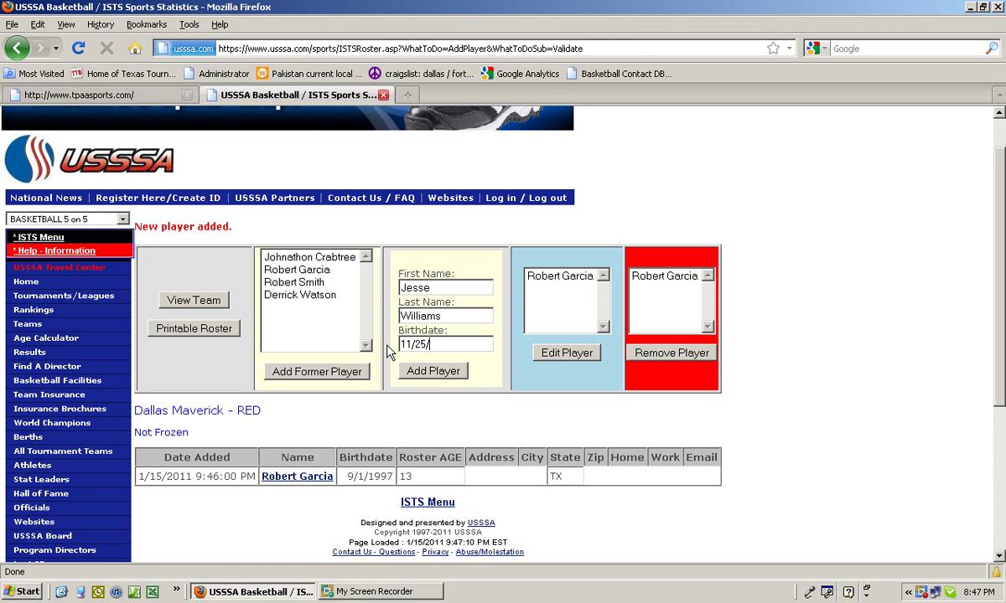
{"action": "type", "text": "2998"}
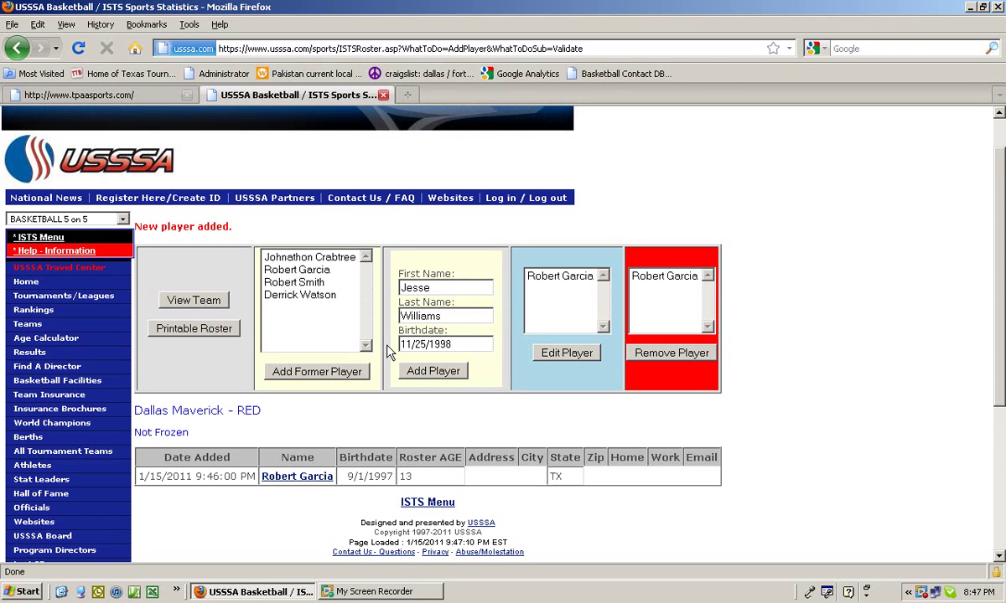
{"action": "left_click", "coordinate": [444, 378]}
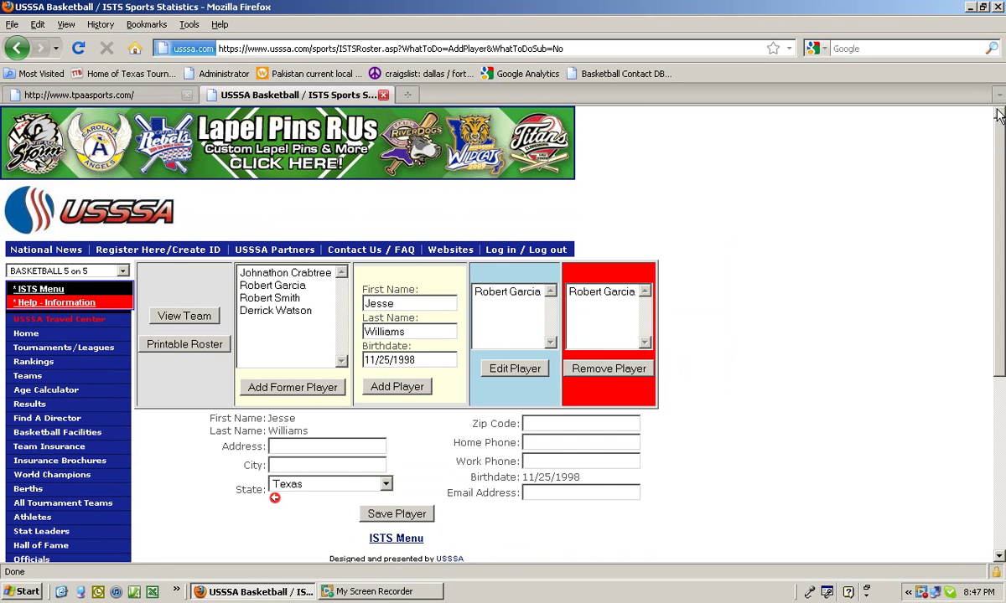
Enter the player's street address, city and zip code on his form
{"action": "scroll", "coordinate": [999, 183], "scroll_direction": "down", "scroll_amount": 2}
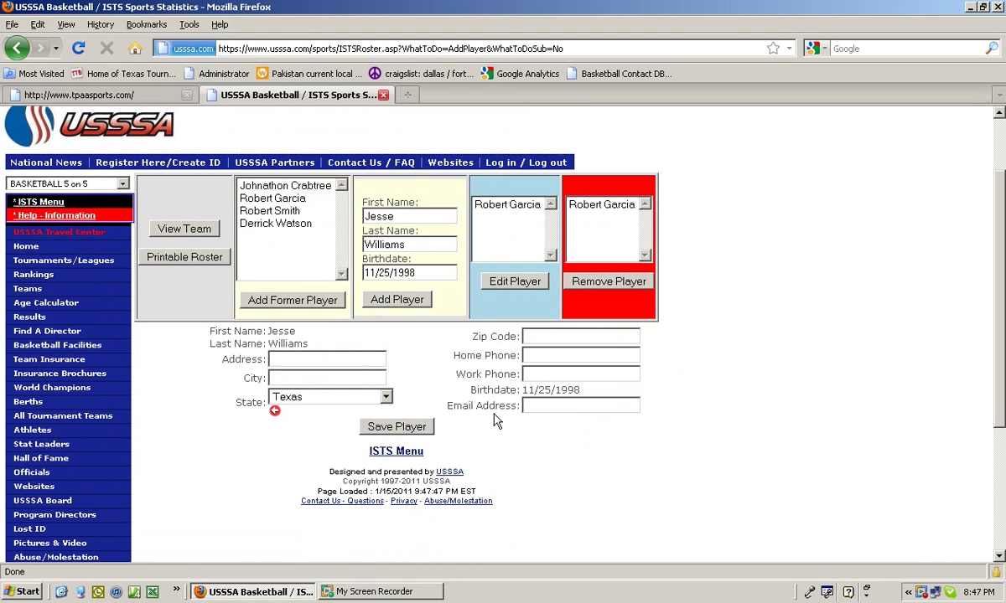
{"action": "left_click", "coordinate": [347, 365]}
{"action": "key", "text": "Tab"}
{"action": "type", "text": "M"}
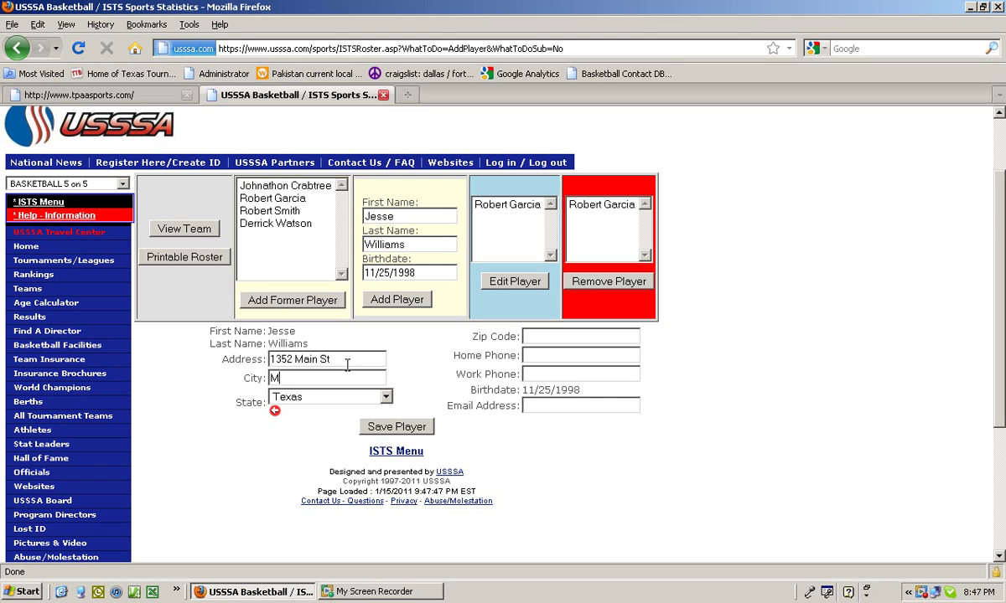
{"action": "type", "text": "ansfield"}
{"action": "key", "text": "Tab"}
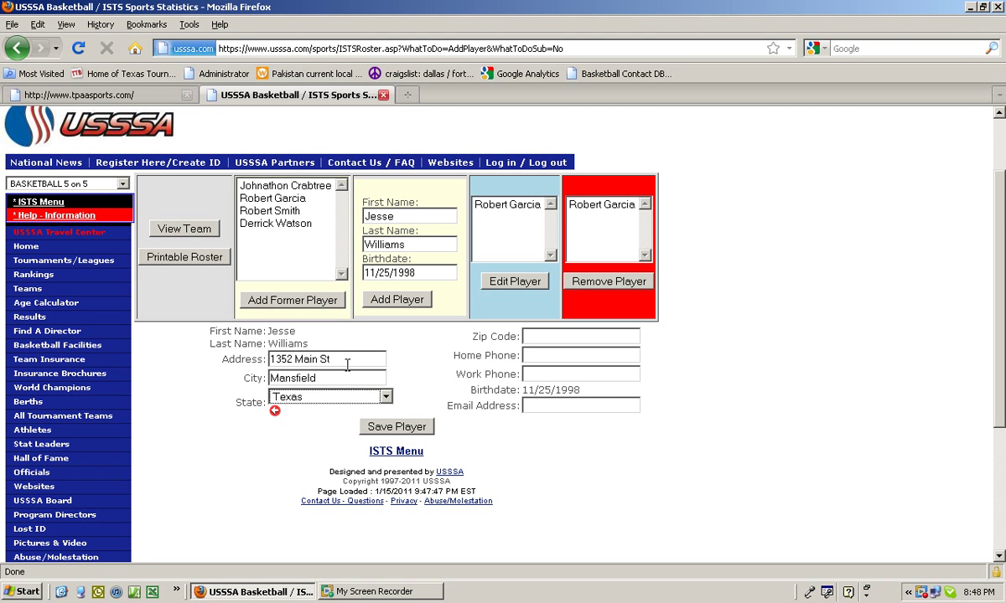
{"action": "left_click", "coordinate": [549, 335]}
{"action": "type", "text": "759565"}
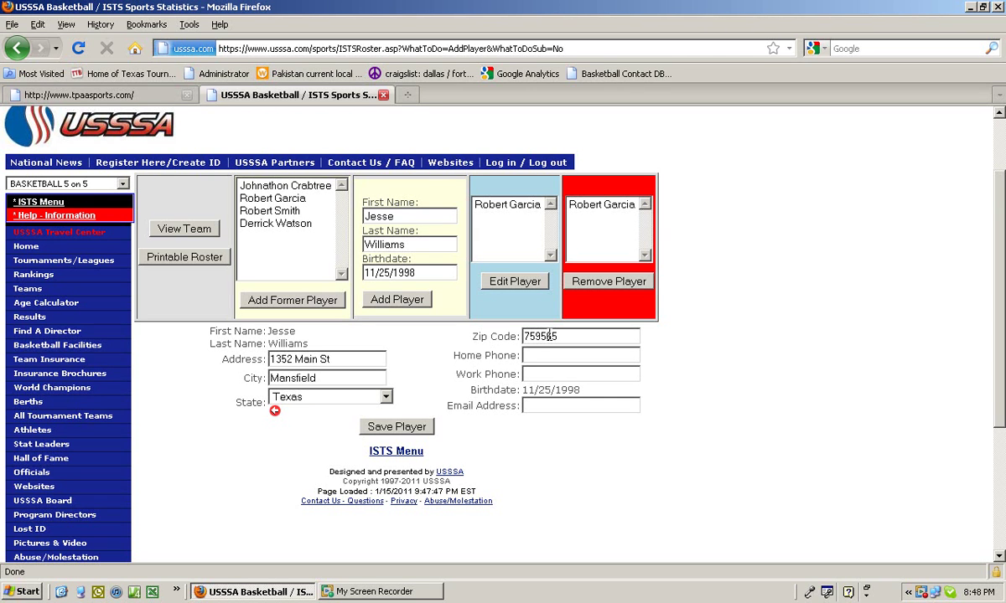
Fill in the player's home phone number, fixing a missing digit, and his e-mail address
{"action": "key", "text": "Tab"}
{"action": "type", "text": "555"}
{"action": "type", "text": "-55-555"}
{"action": "key", "text": "Left"}
{"action": "key", "text": "Left"}
{"action": "type", "text": "5"}
{"action": "left_click", "coordinate": [553, 410]}
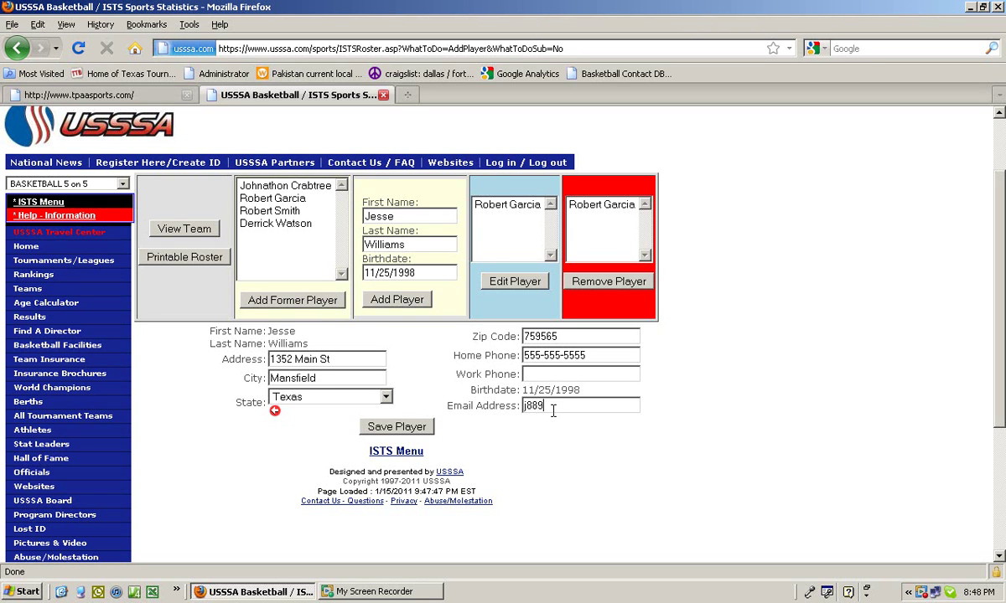
Save the second player's details, view the first player's history, then go back to the roster
{"action": "left_click", "coordinate": [423, 424]}
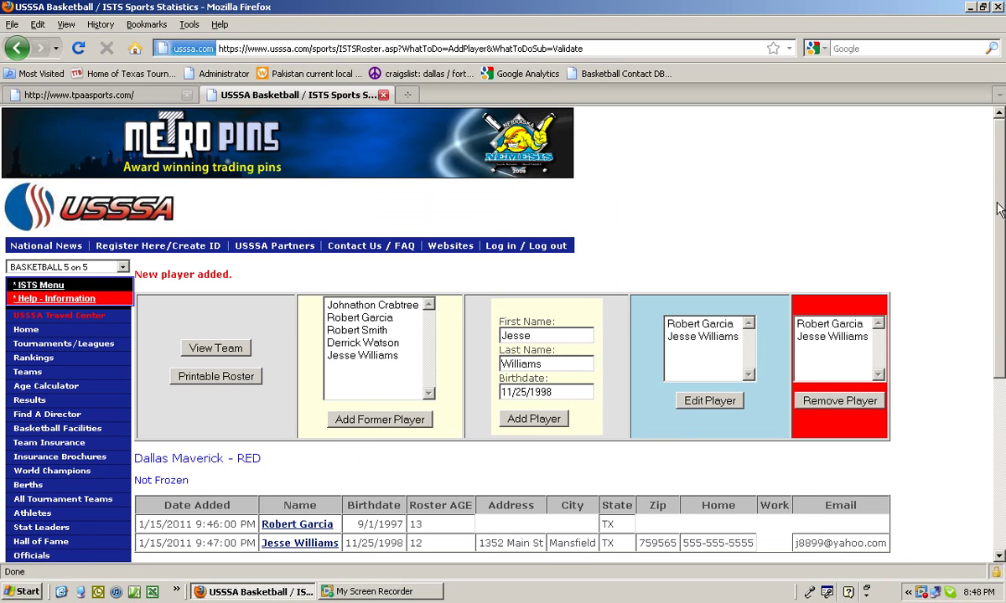
{"action": "scroll", "coordinate": [503, 335], "scroll_direction": "down", "scroll_amount": 3}
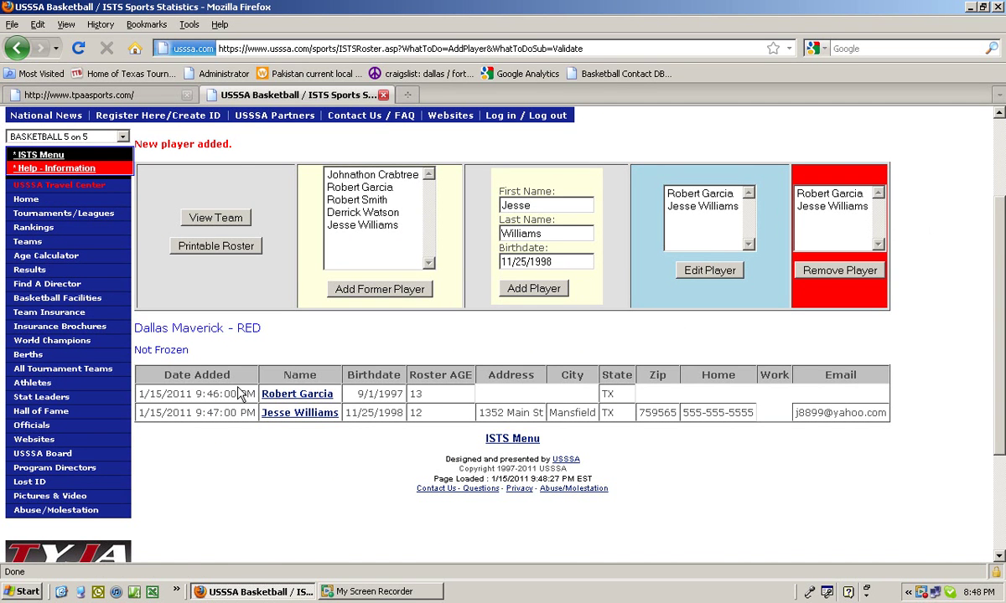
{"action": "left_click", "coordinate": [288, 396]}
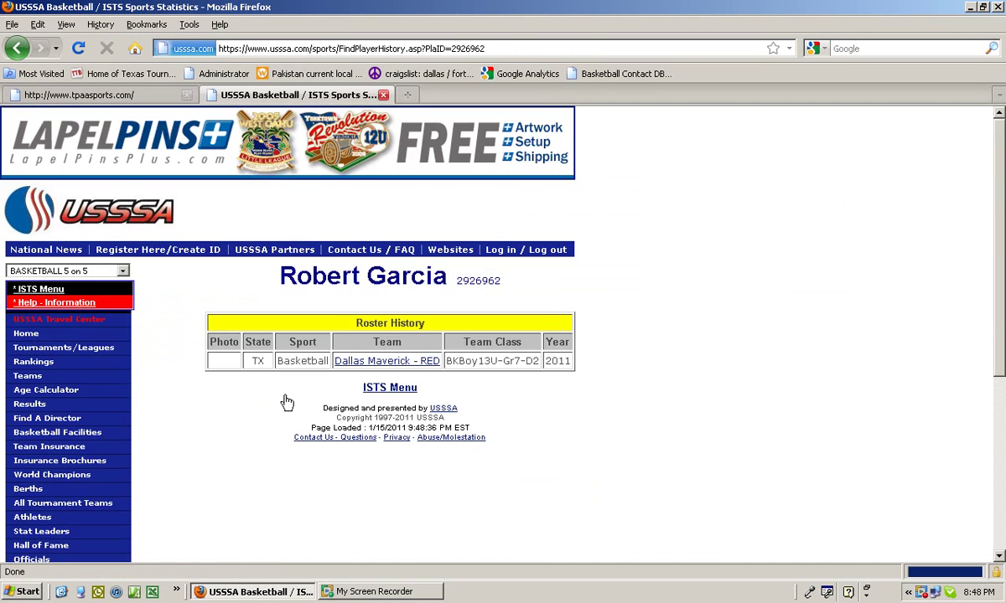
{"action": "left_click", "coordinate": [16, 48]}
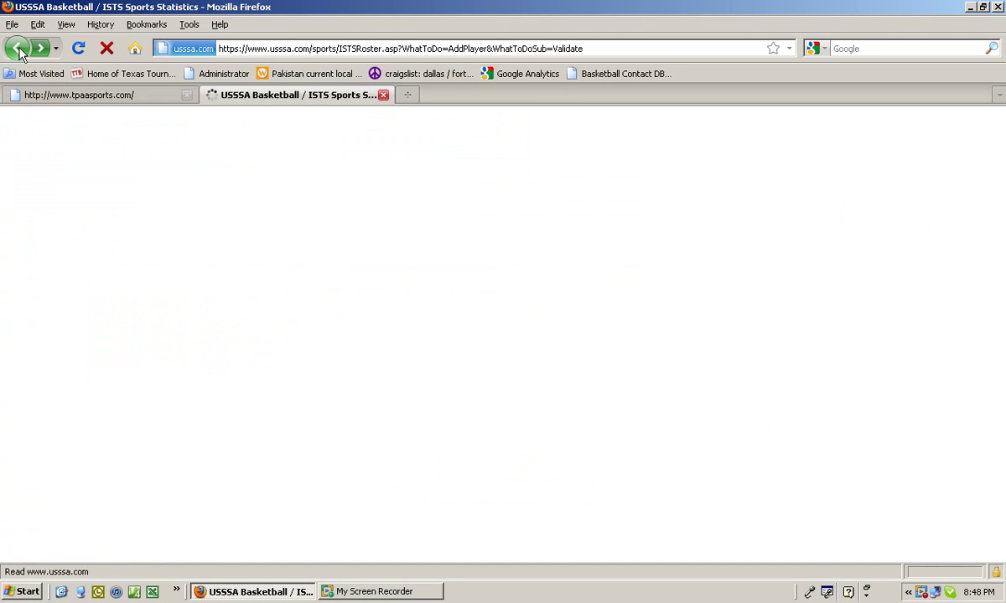
Choose the first player in the Edit Player list and scroll through his edit form
{"action": "left_click", "coordinate": [700, 193]}
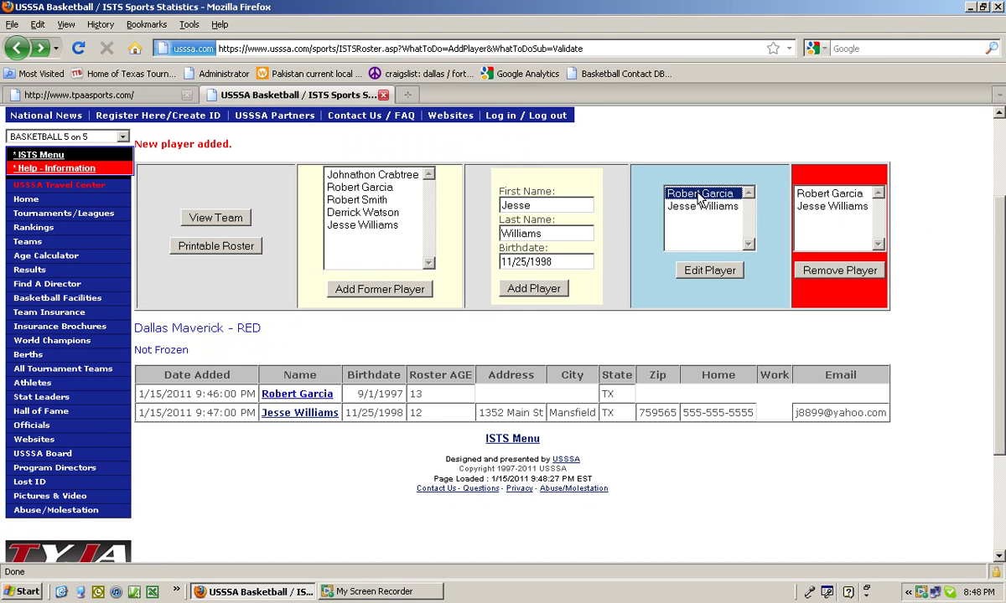
{"action": "left_click", "coordinate": [709, 269]}
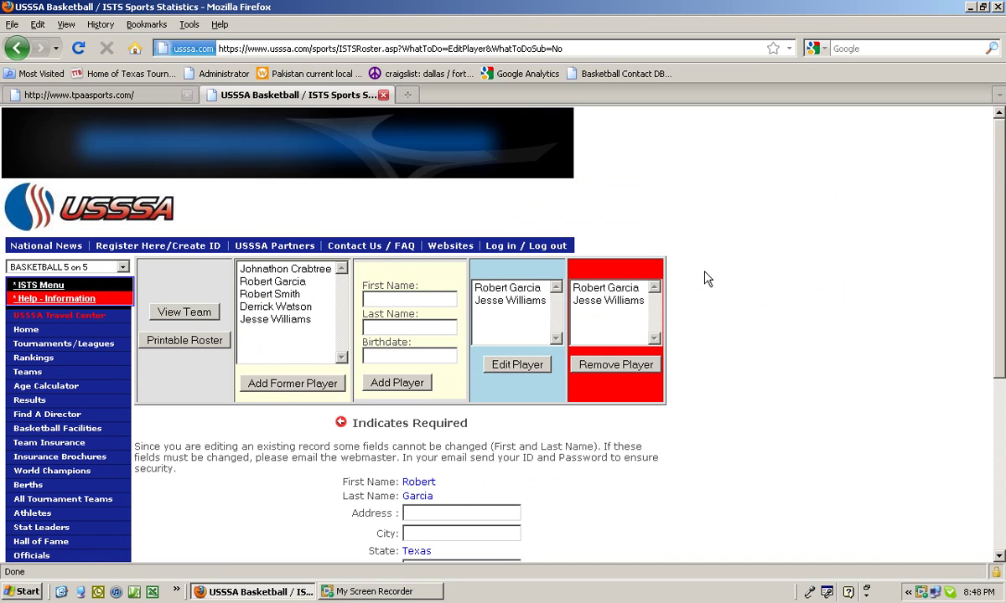
{"action": "left_click_drag", "start_coordinate": [1002, 165], "coordinate": [1000, 262]}
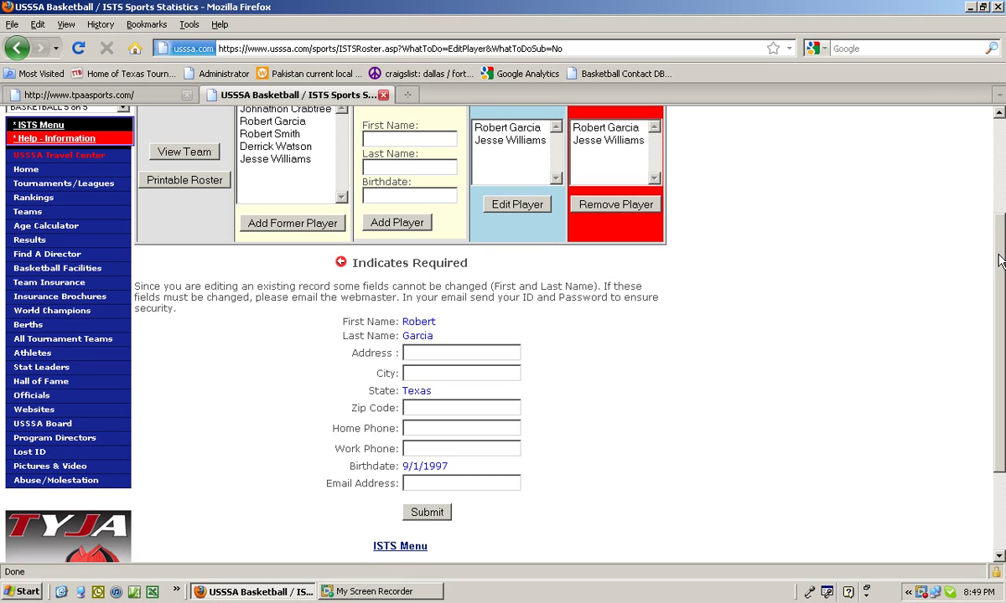
{"action": "left_click_drag", "start_coordinate": [1000, 256], "coordinate": [998, 180]}
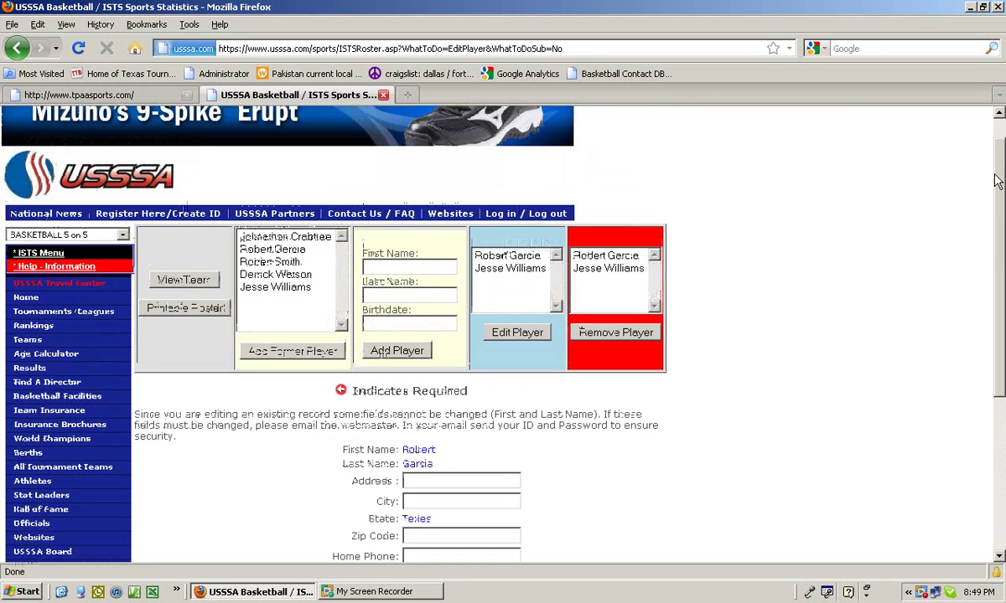